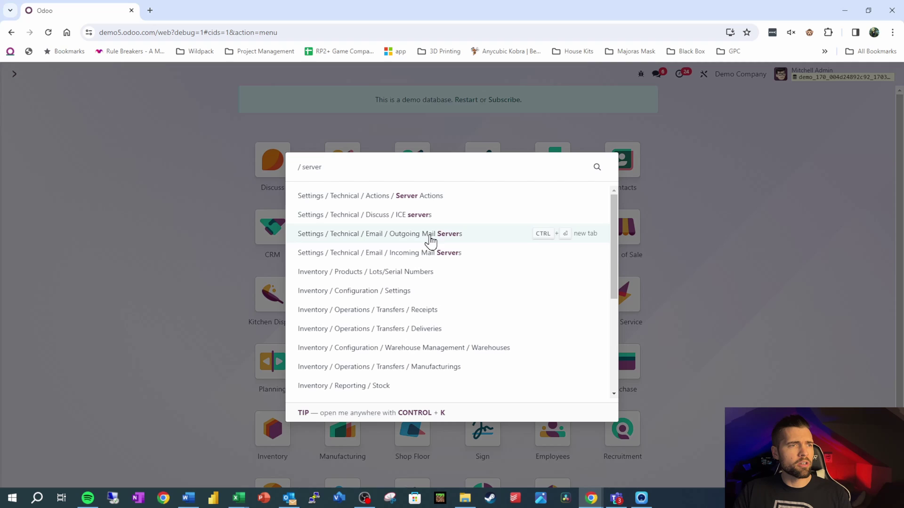
Step: Open the Server Actions list and start a new blank server action record
click(449, 199)
click(22, 98)
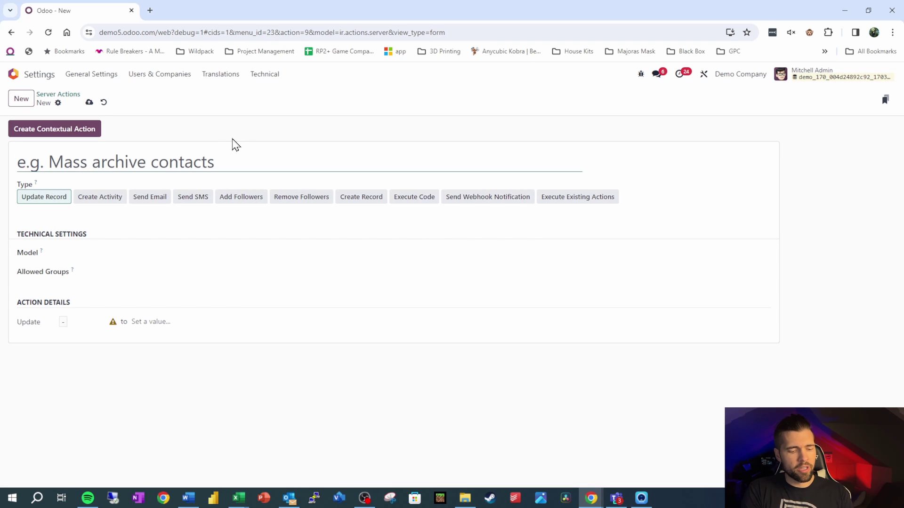
text(Positive Rein)
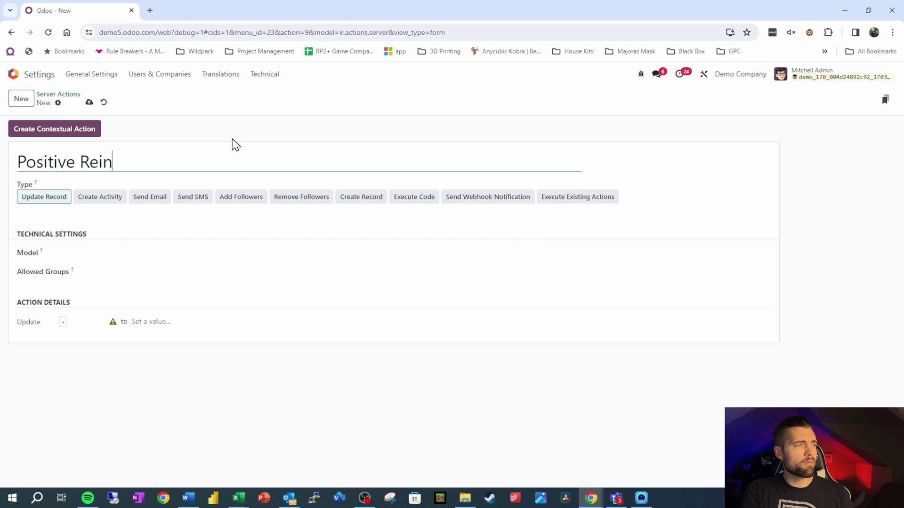
text(forcemtn)
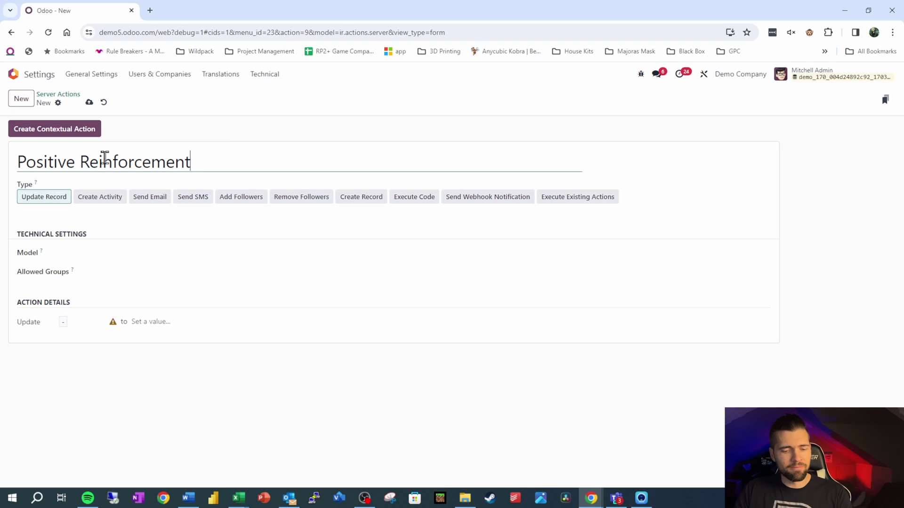
Step: Set the 'Positive Reinforcement' action's model to Sales Order (sale.order)
click(137, 255)
text(sal)
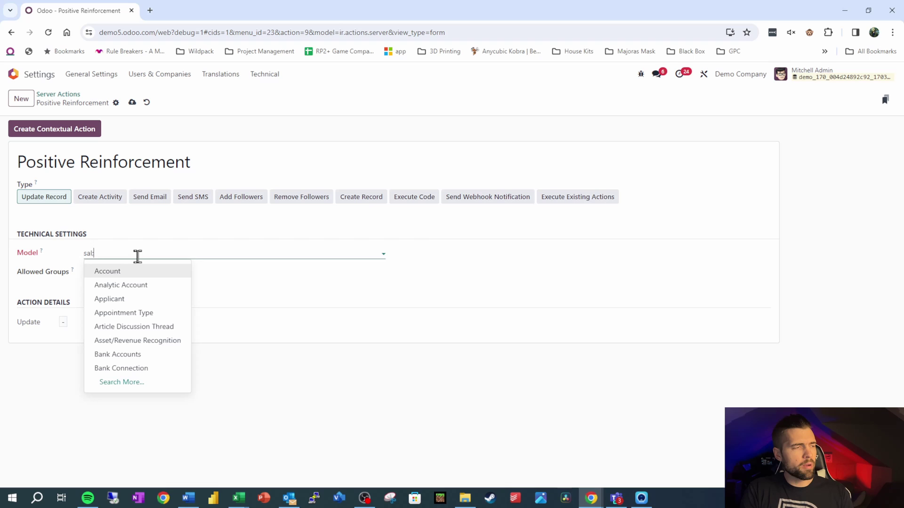
text(e.order)
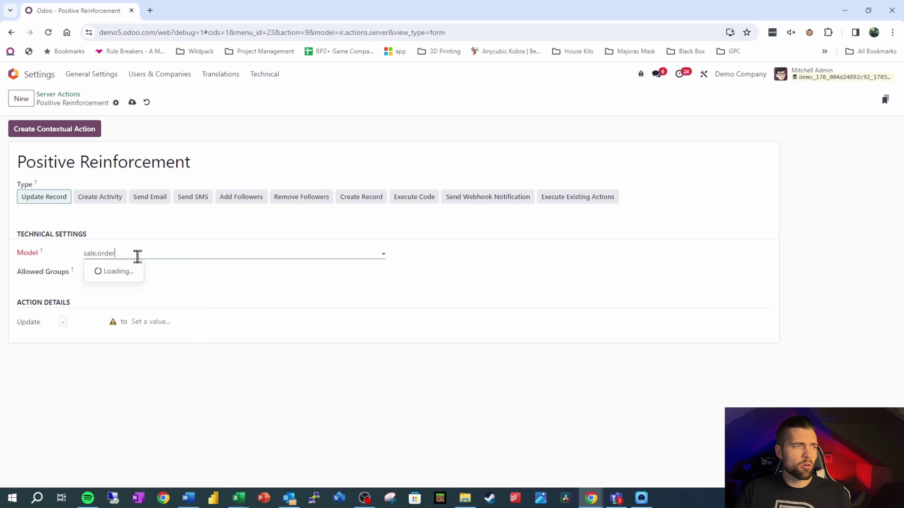
click(126, 271)
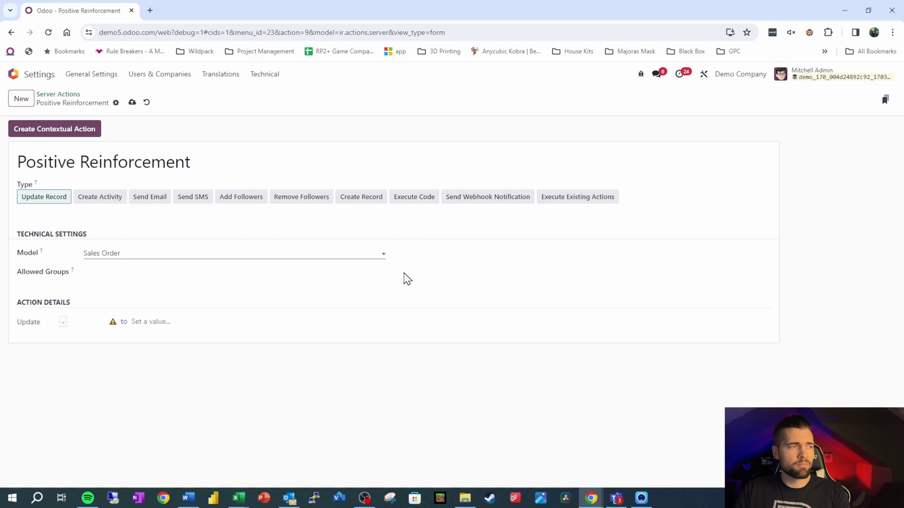
Step: Make the action Execute Code with raise UserError('You are adequate.') replacing the placeholder, and save
click(420, 199)
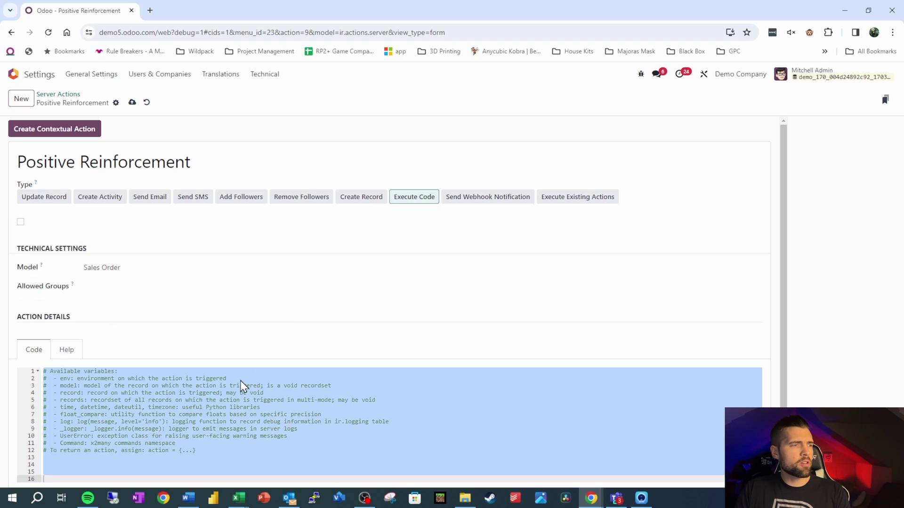
click(258, 453)
drag(251, 452, 46, 370)
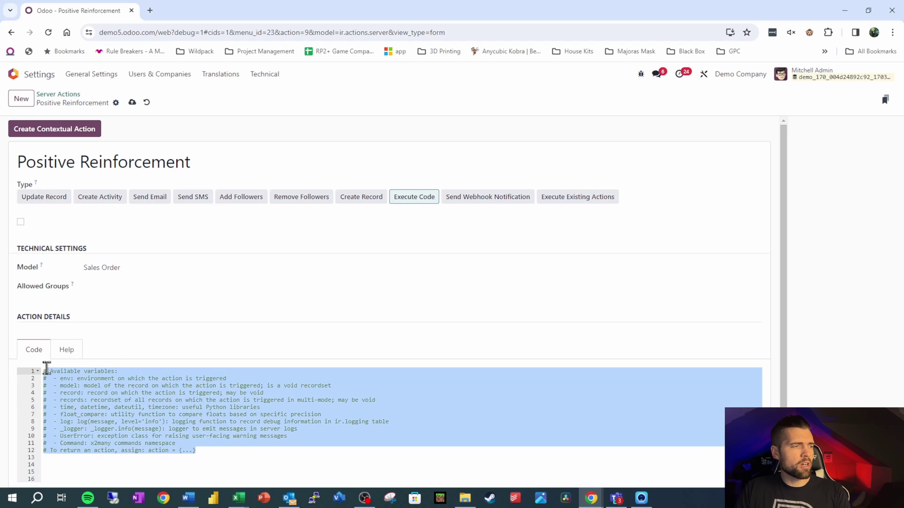
key(BackSpace)
text(raise UserError('You are adequate.'))
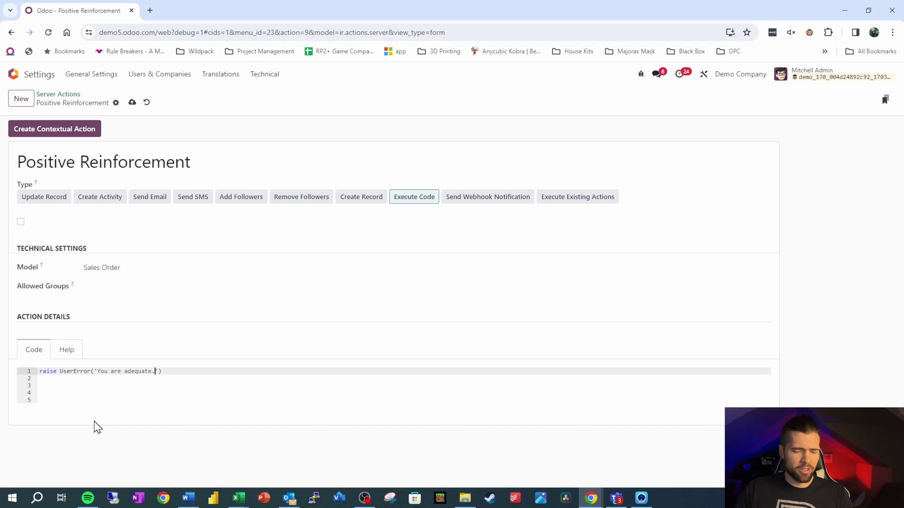
click(132, 102)
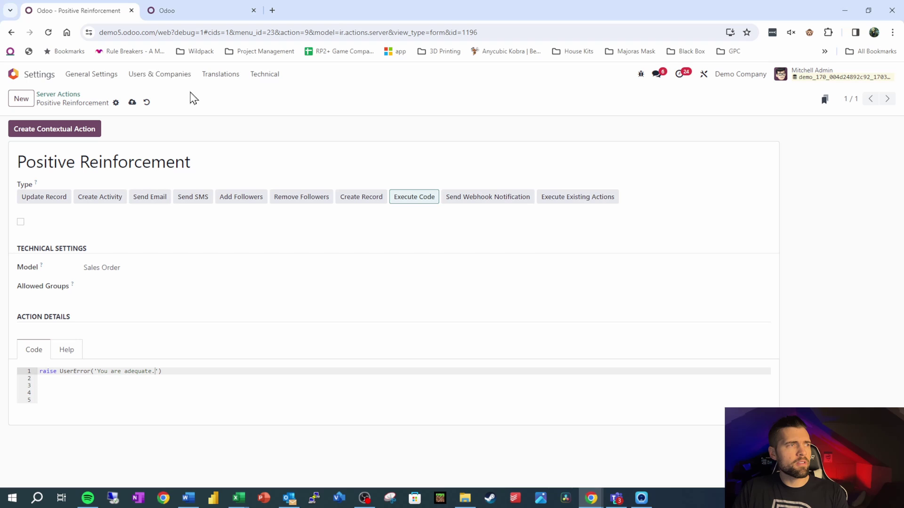
Step: In the second tab, open the Sales quotations list and enter Studio
click(201, 12)
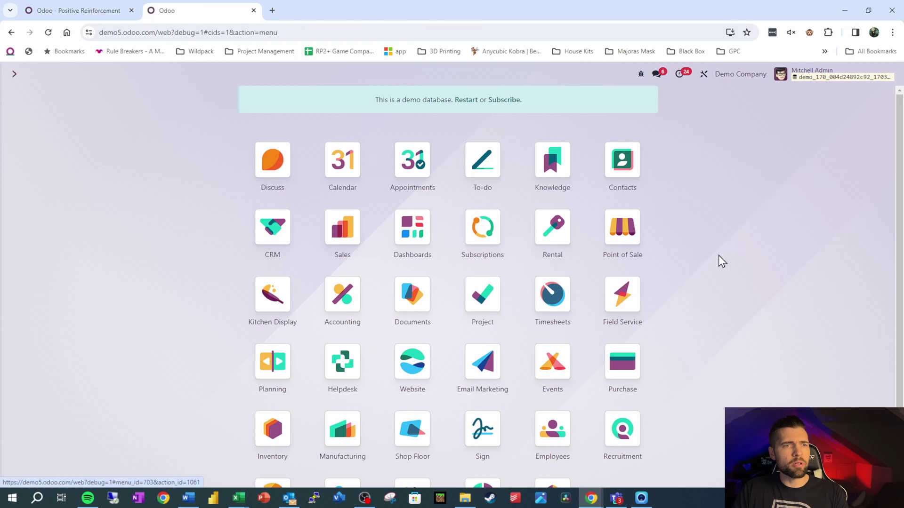
text(sale)
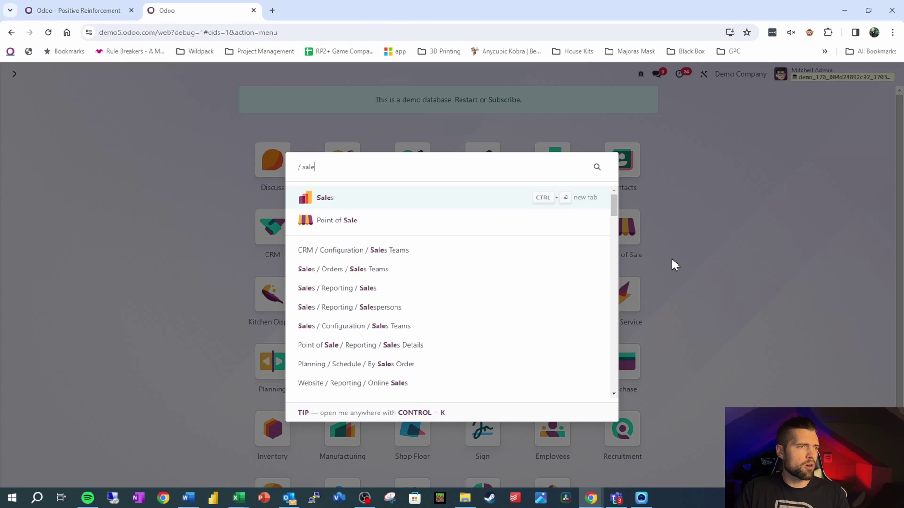
click(378, 204)
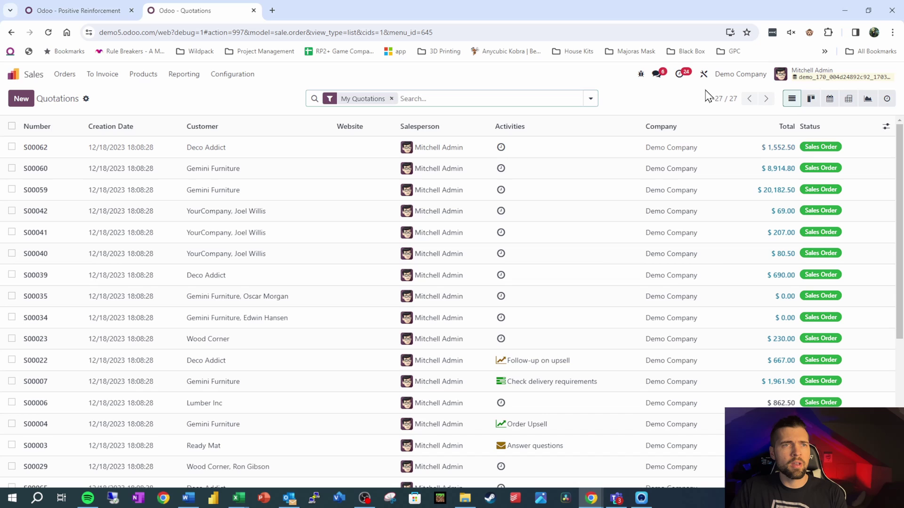
key(alt+shift+s)
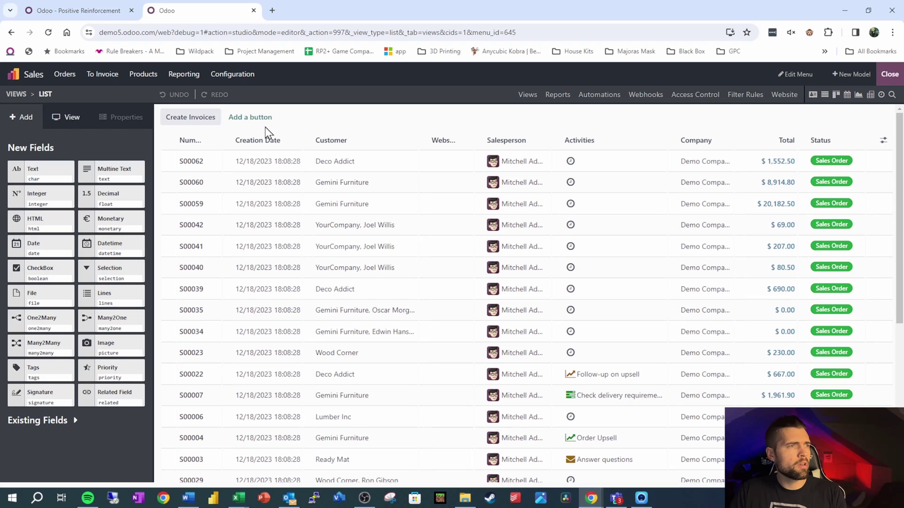
Step: Add a new list button labelled 'Positive Reinforcement' set to run a server action
click(262, 120)
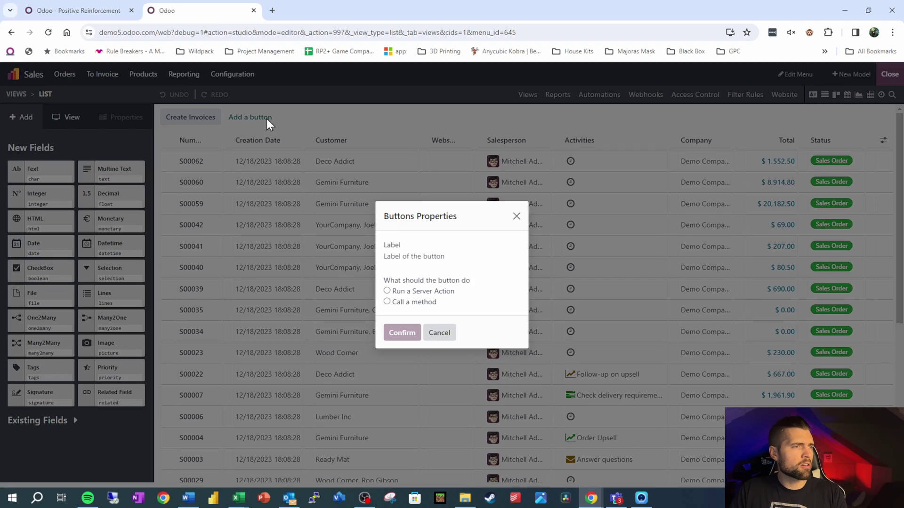
click(410, 257)
text(Positive Reinforcement)
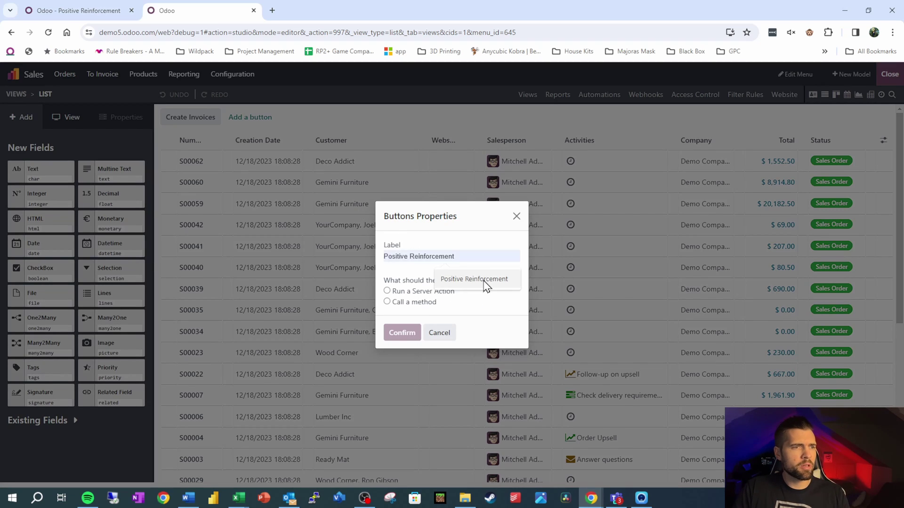
click(485, 283)
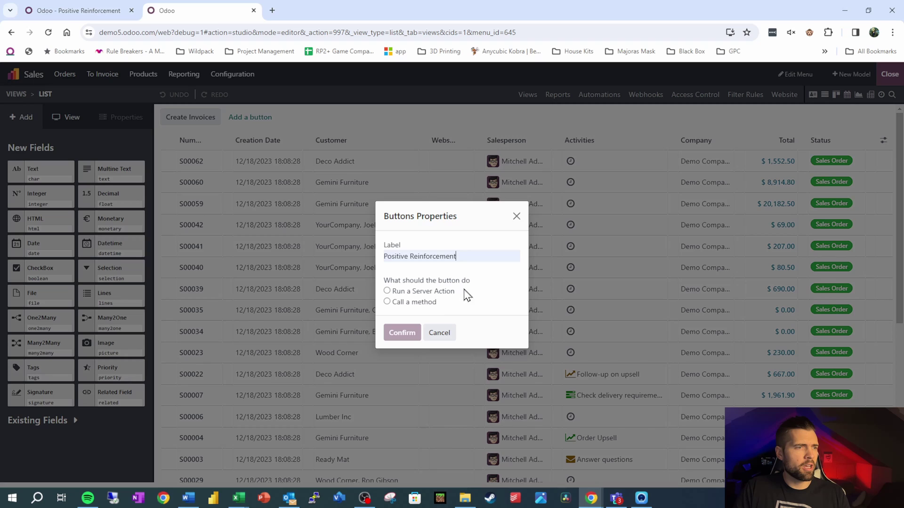
click(415, 293)
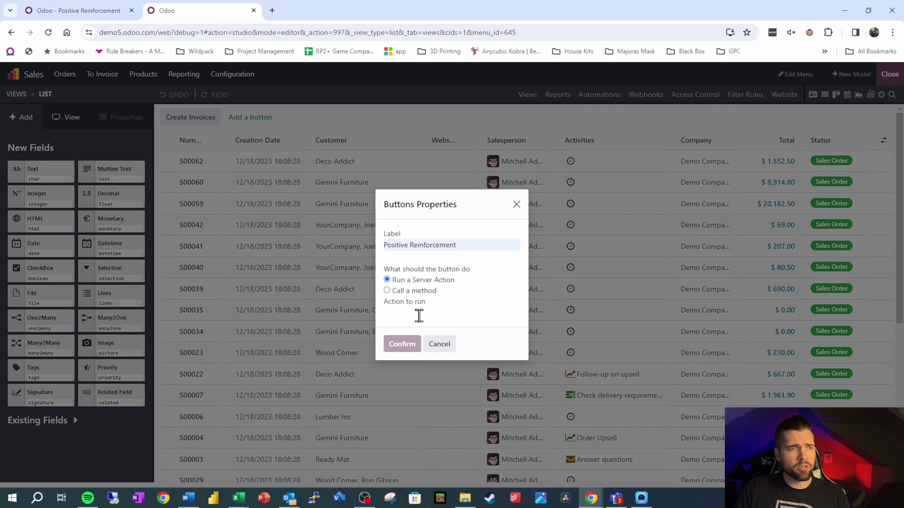
Step: Link the button to the Positive Reinforcement server action found via 'Positive' search, and confirm
click(419, 316)
text(osi)
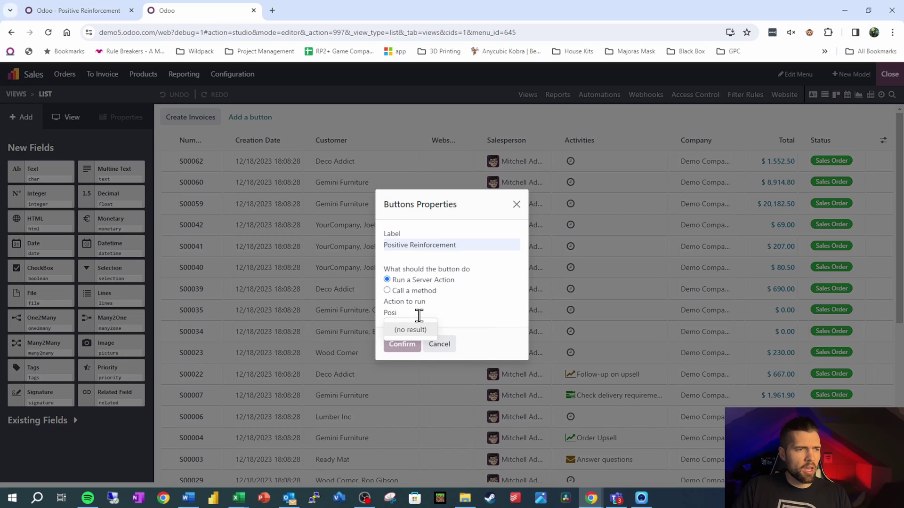
key(BackSpace)
key(BackSpace)
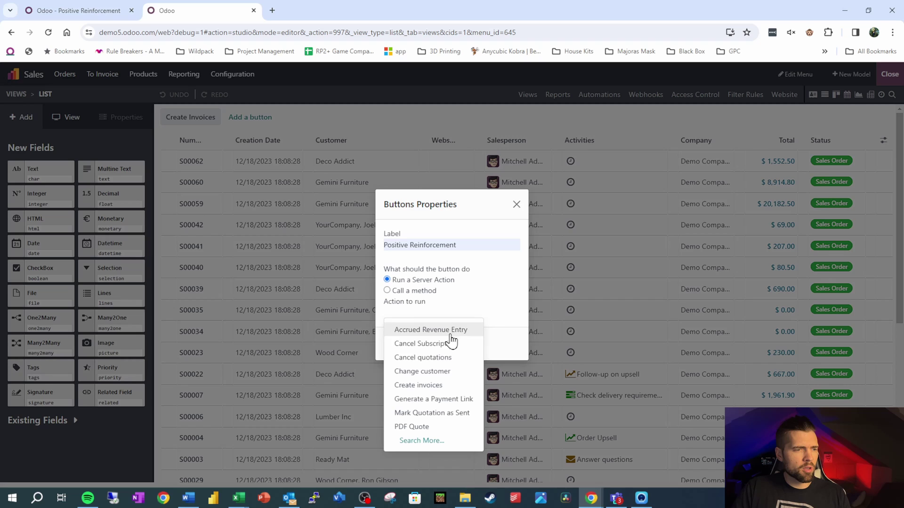
click(434, 441)
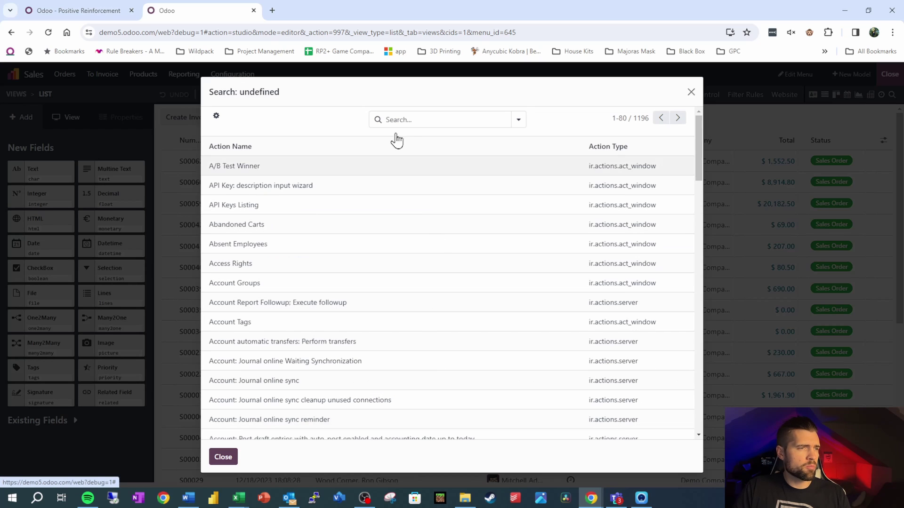
click(417, 119)
text(Positive)
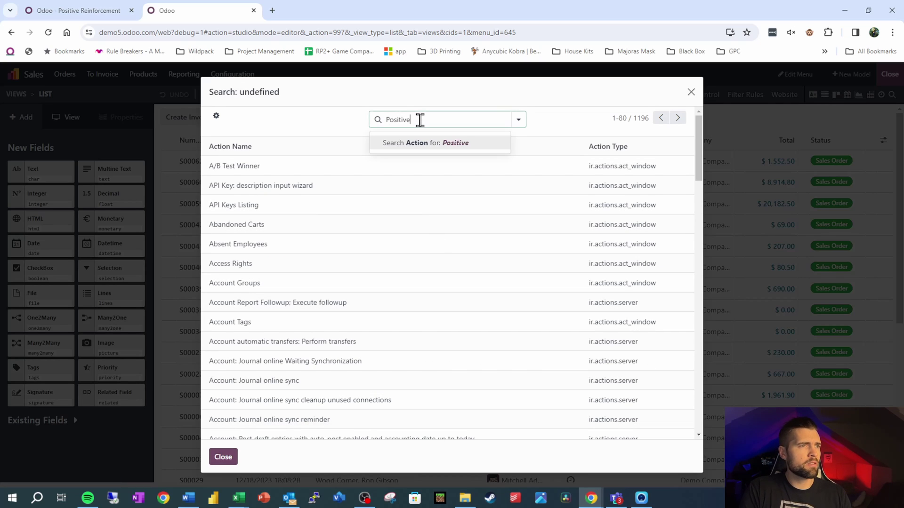
click(430, 144)
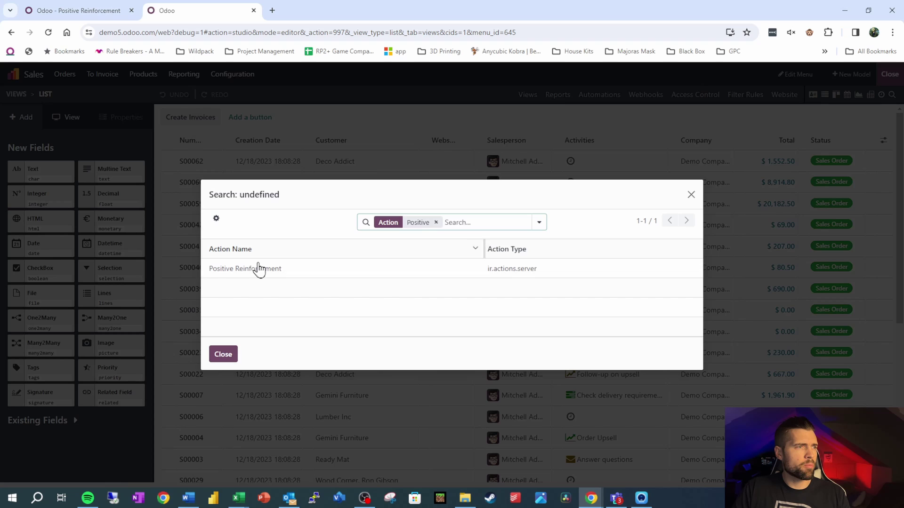
click(258, 272)
click(403, 345)
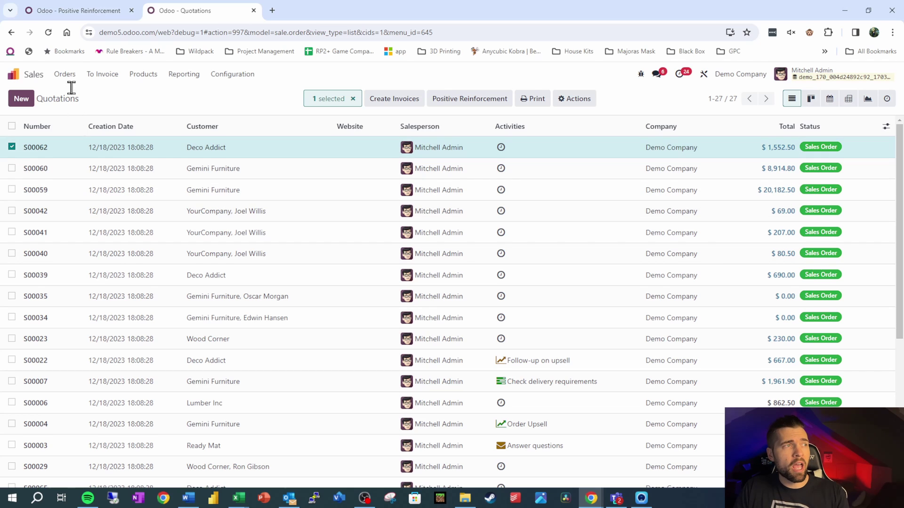
Step: Review the action code, then run Positive Reinforcement on S00062 and dismiss the error
click(74, 15)
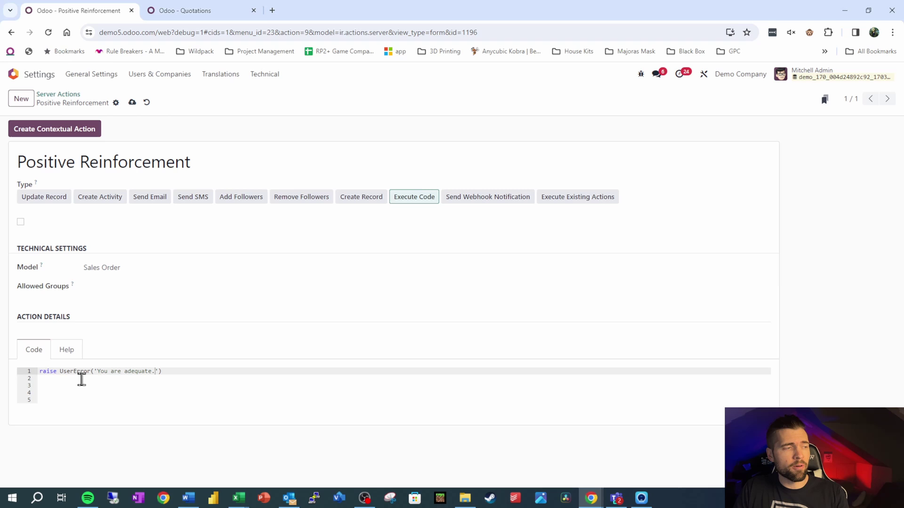
click(199, 10)
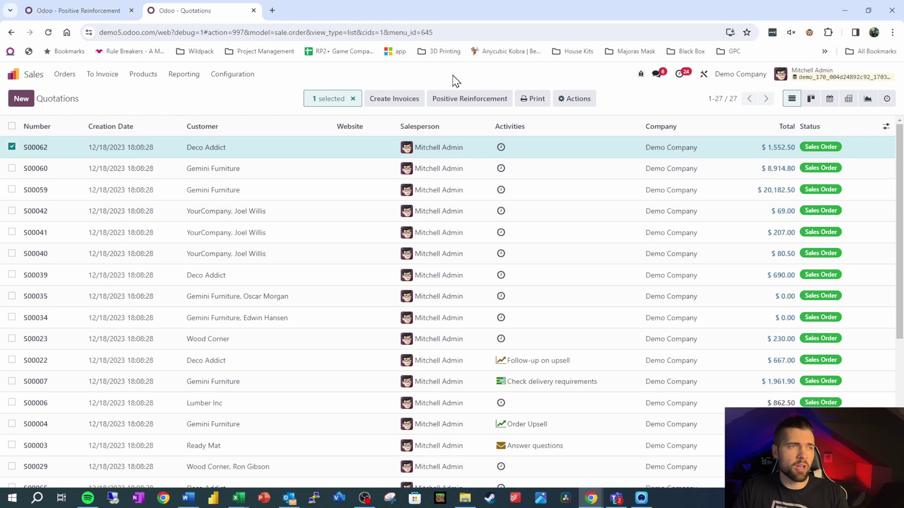
click(458, 99)
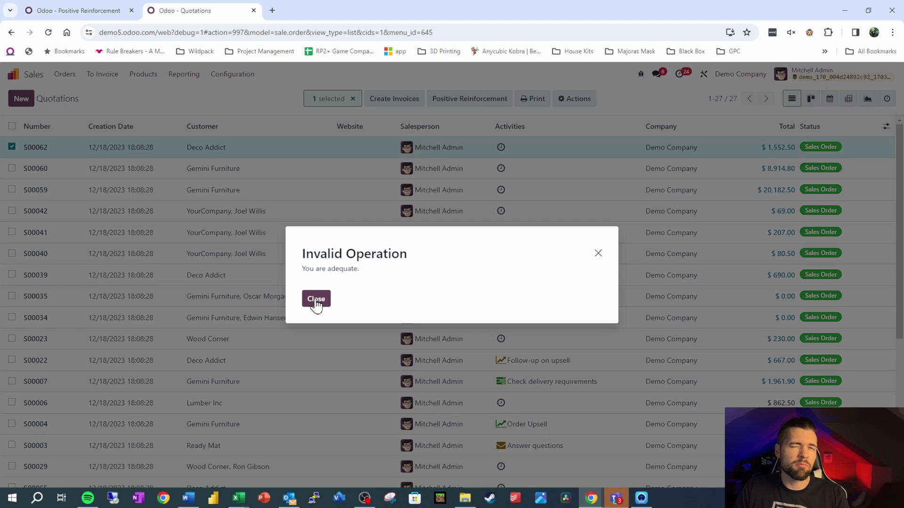
click(316, 299)
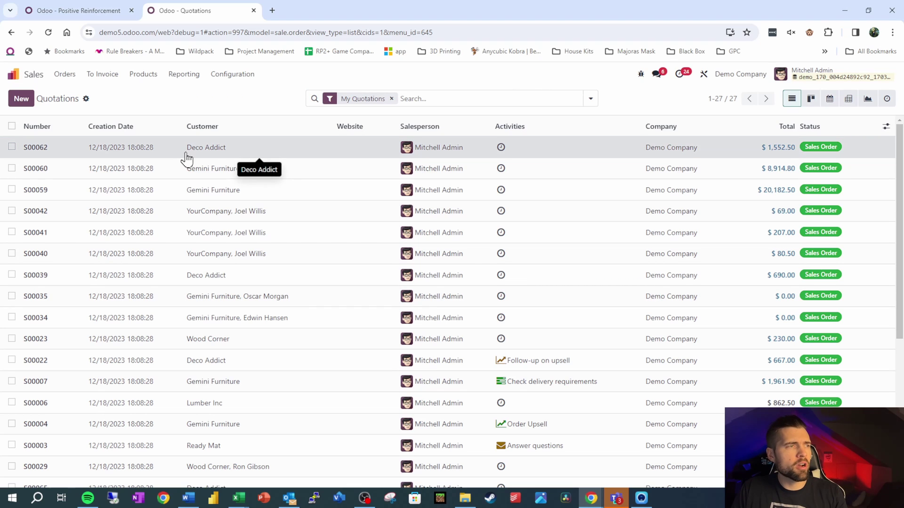
Step: Open S00062 in Studio and add a form button 'Positive Reinforcement' that runs a server action
click(630, 157)
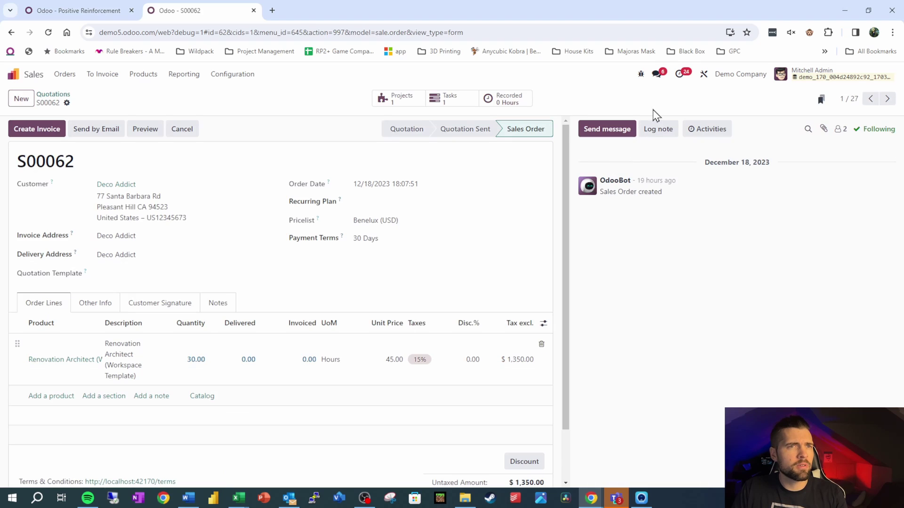
click(703, 75)
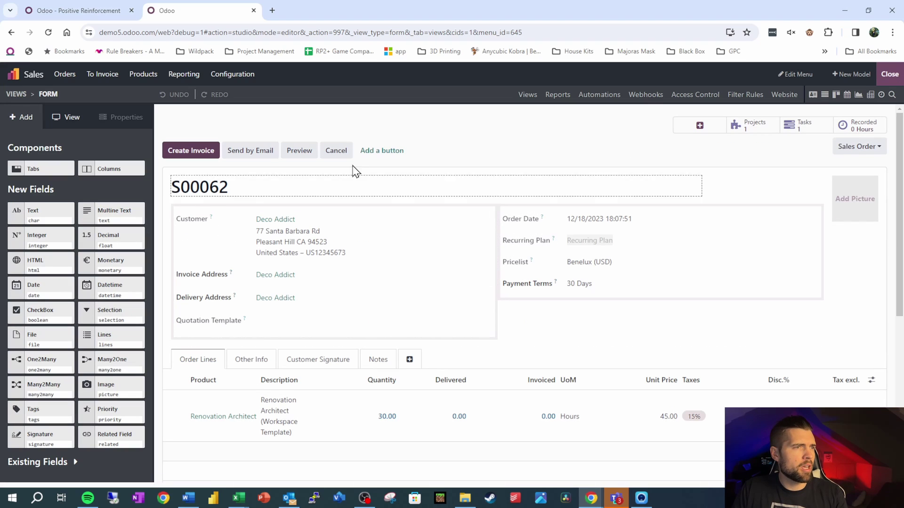
click(377, 151)
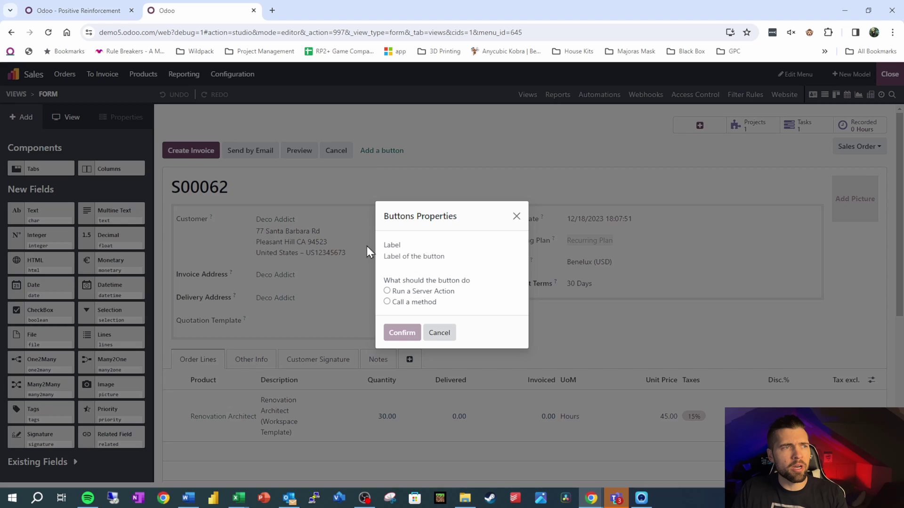
click(443, 255)
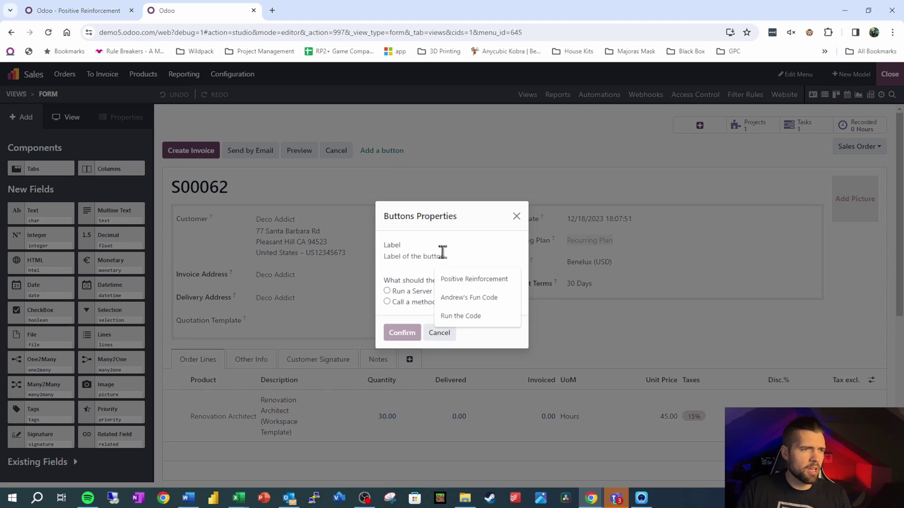
click(469, 280)
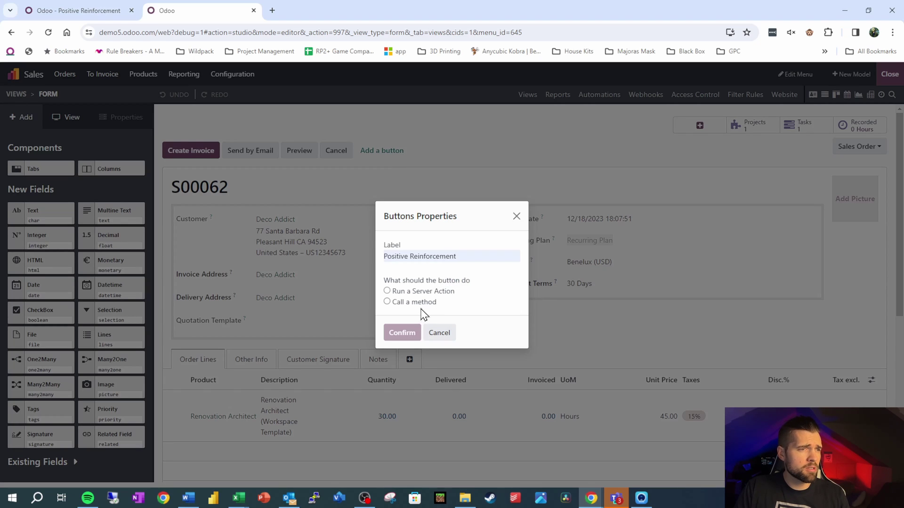
click(422, 294)
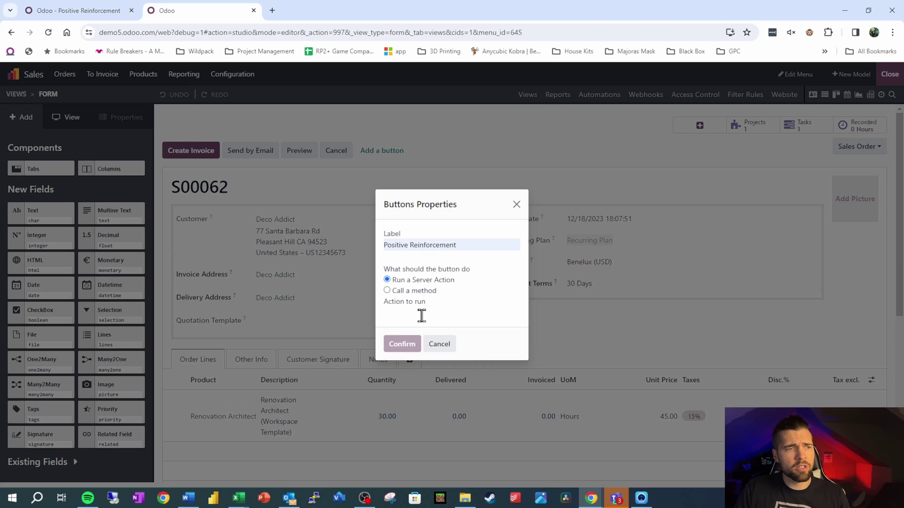
Step: Link the form button to the Positive Reinforcement server action found via 'Posit' search, and confirm
click(421, 316)
text(po)
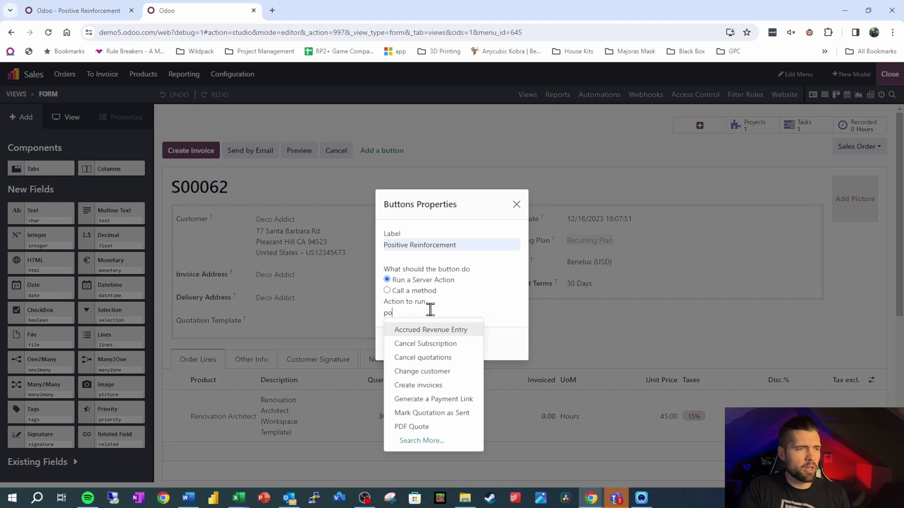
text(sit)
key(BackSpace)
key(BackSpace)
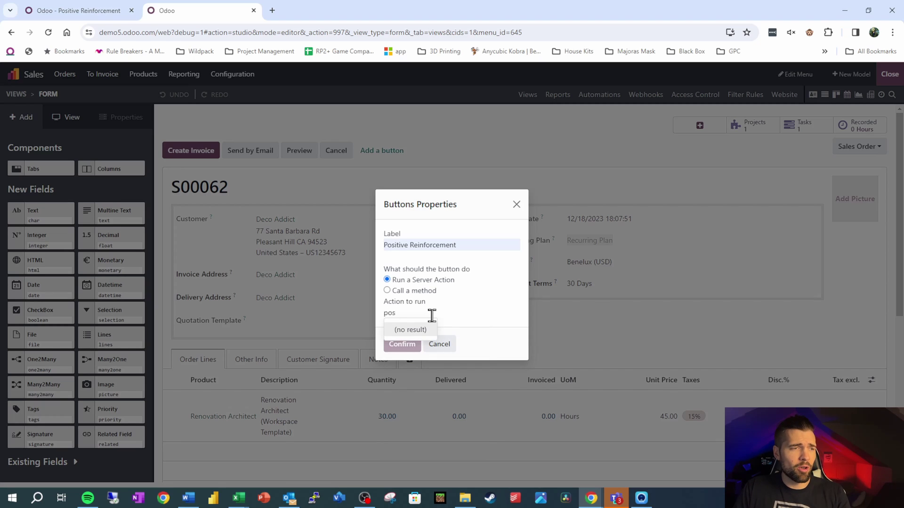
key(BackSpace)
key(BackSpace)
key(BackSpace)
click(413, 442)
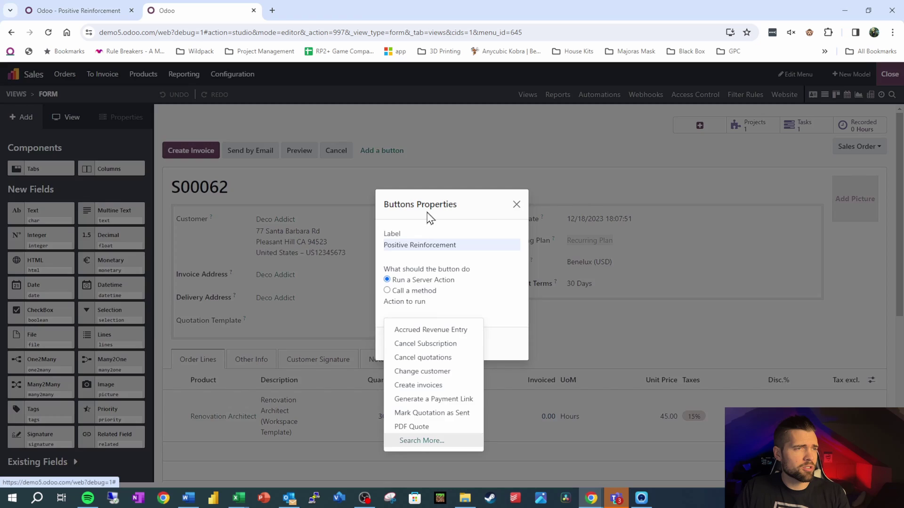
click(434, 120)
text(Posit)
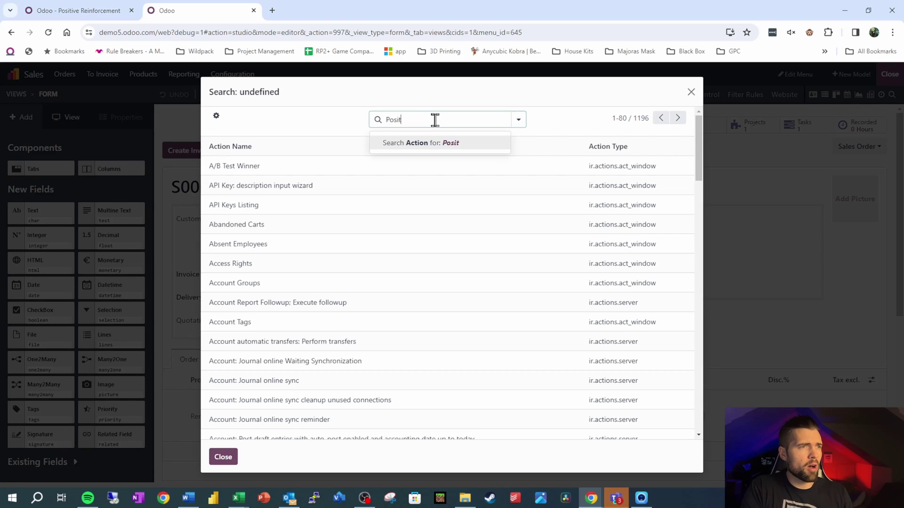
click(433, 143)
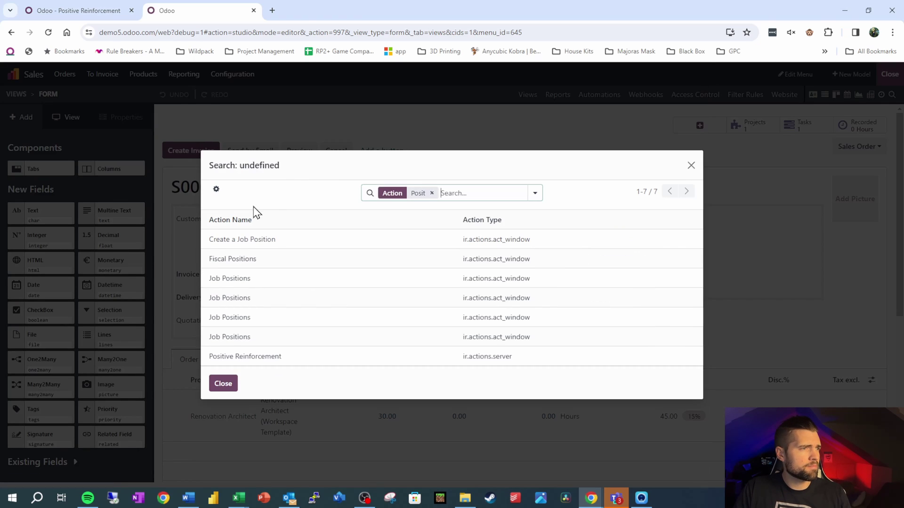
click(248, 358)
click(402, 343)
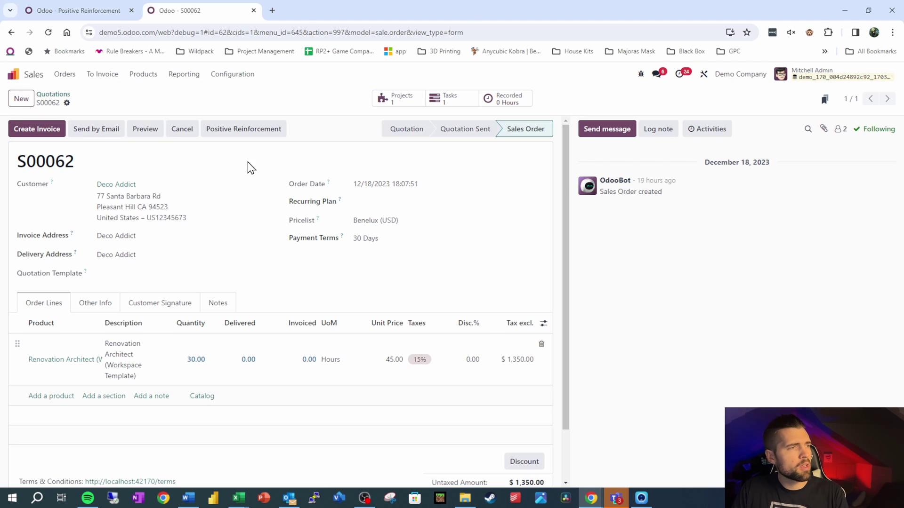
Step: Trigger the S00062 form's Positive Reinforcement button to show the 'You are adequate.' error
click(258, 132)
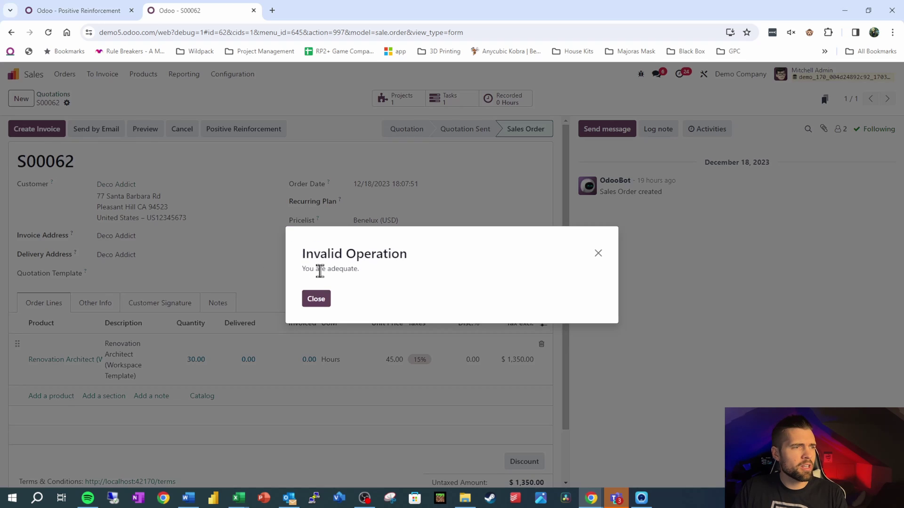